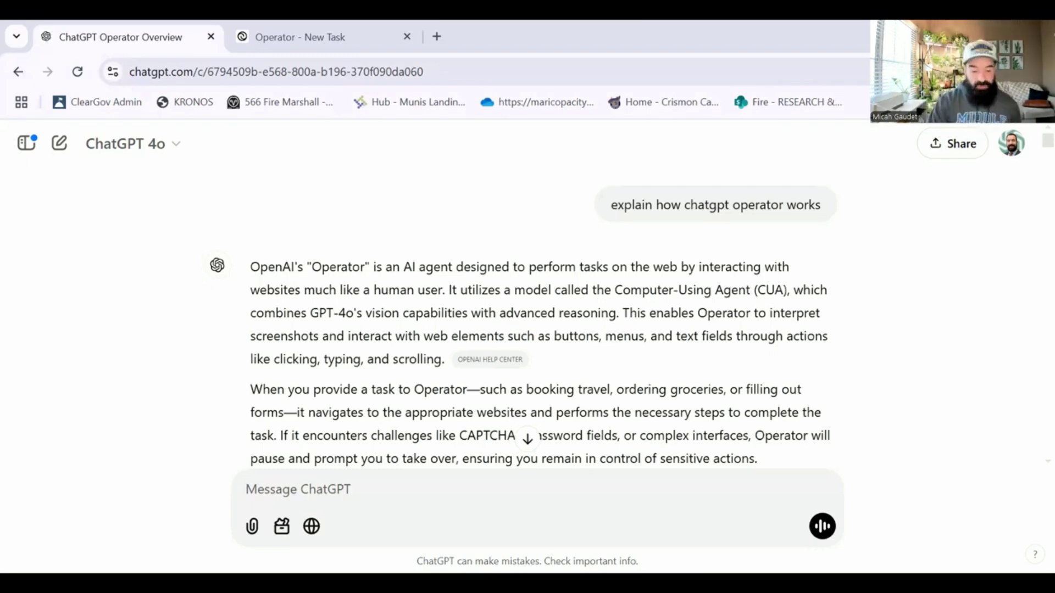
- Enable web search for the next message and scroll through the explanation of how Operator works
click(311, 527)
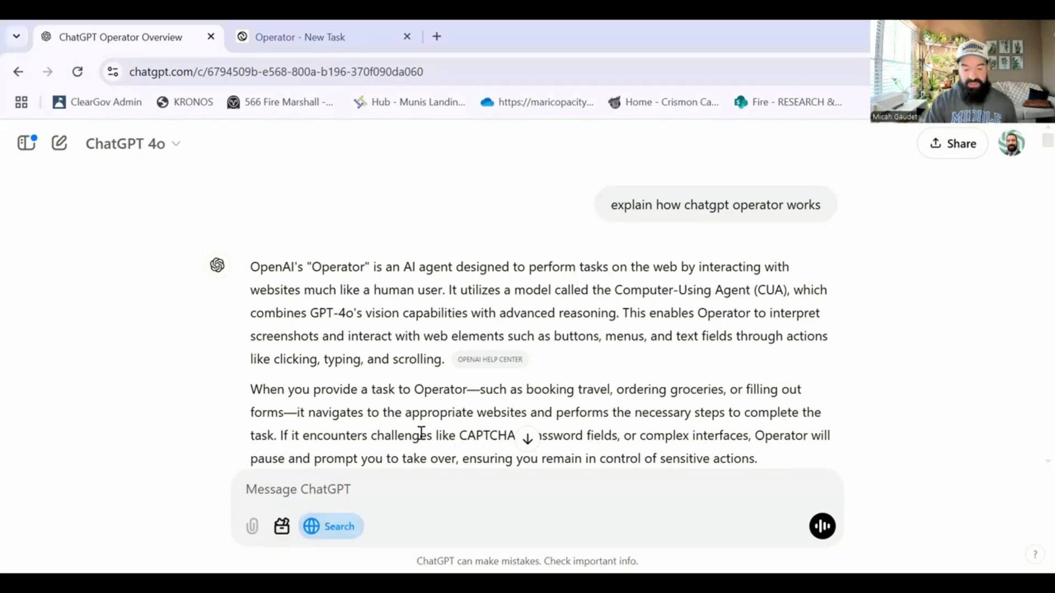
scroll(516, 388, down, 1)
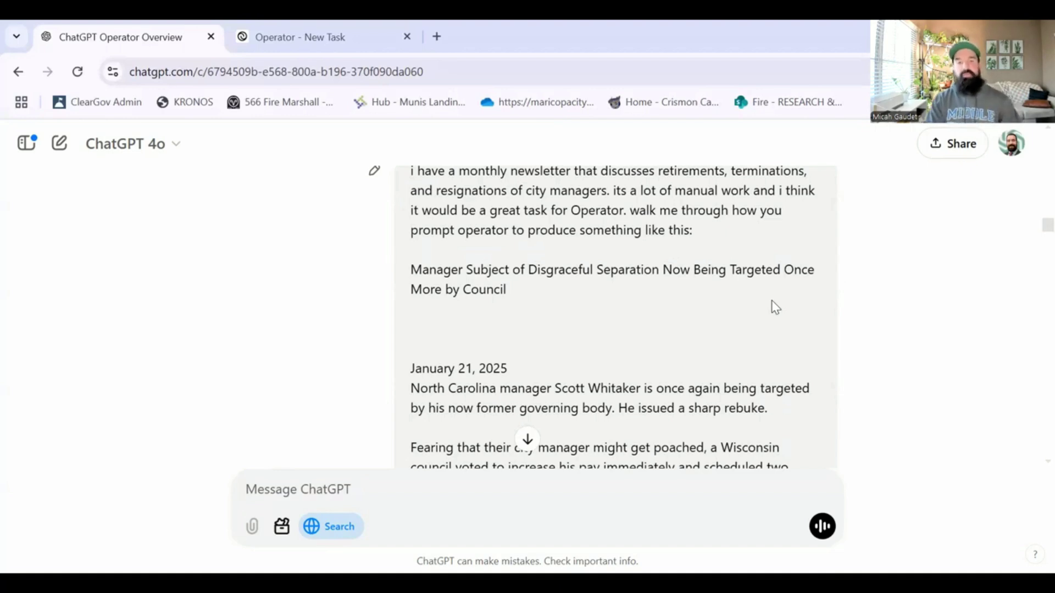
scroll(530, 316, down, 10)
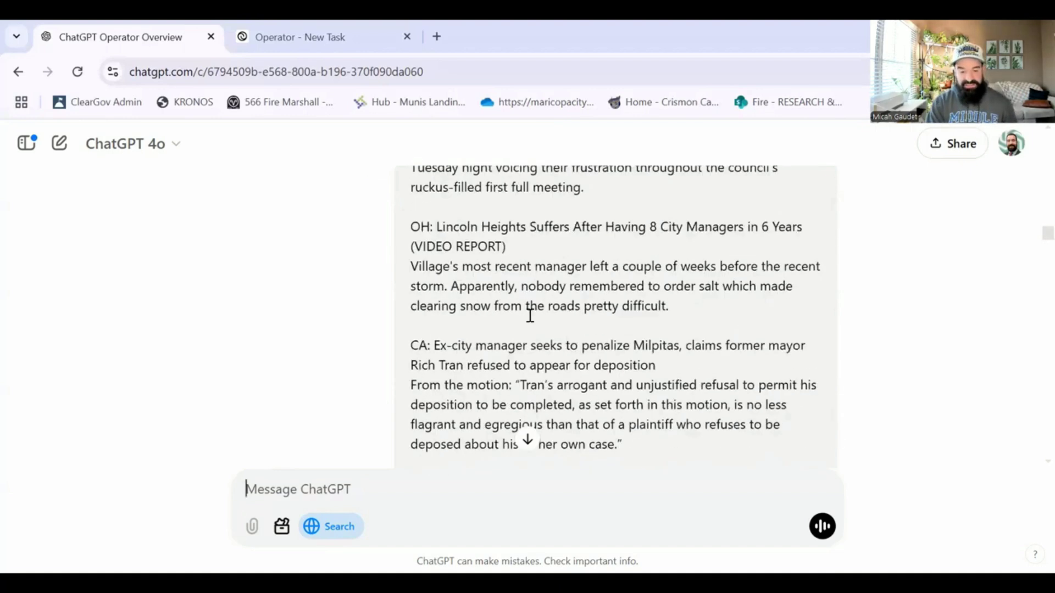
scroll(530, 316, up, 15)
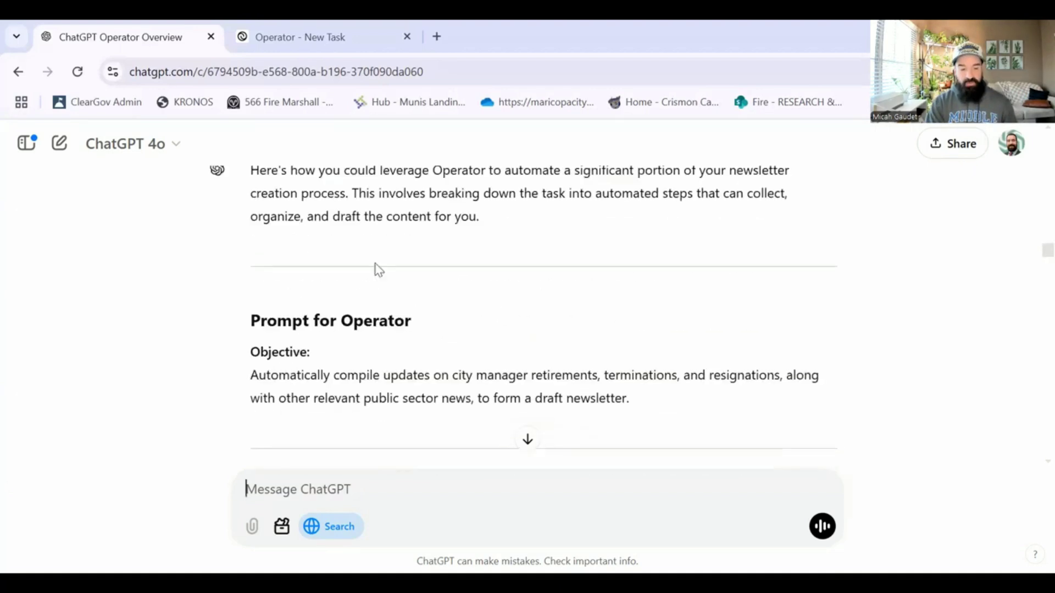
scroll(360, 301, down, 3)
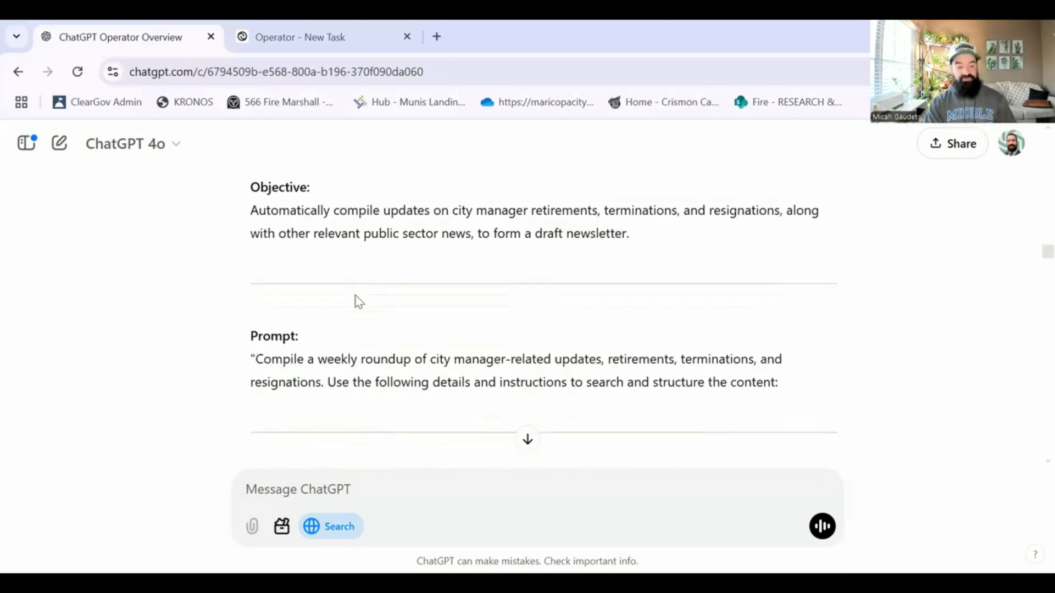
scroll(359, 301, down, 9)
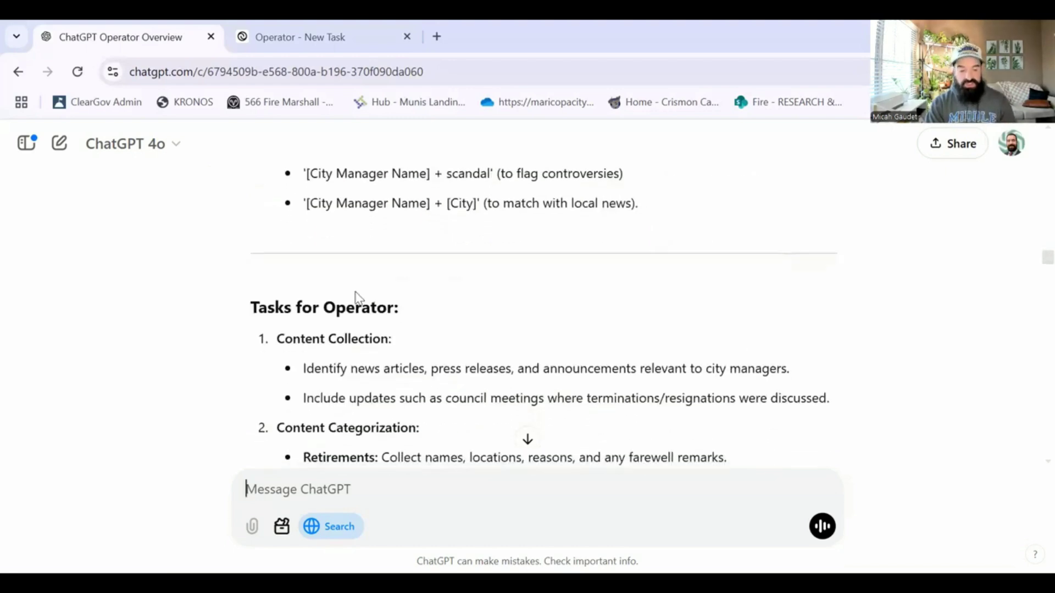
scroll(359, 299, down, 3)
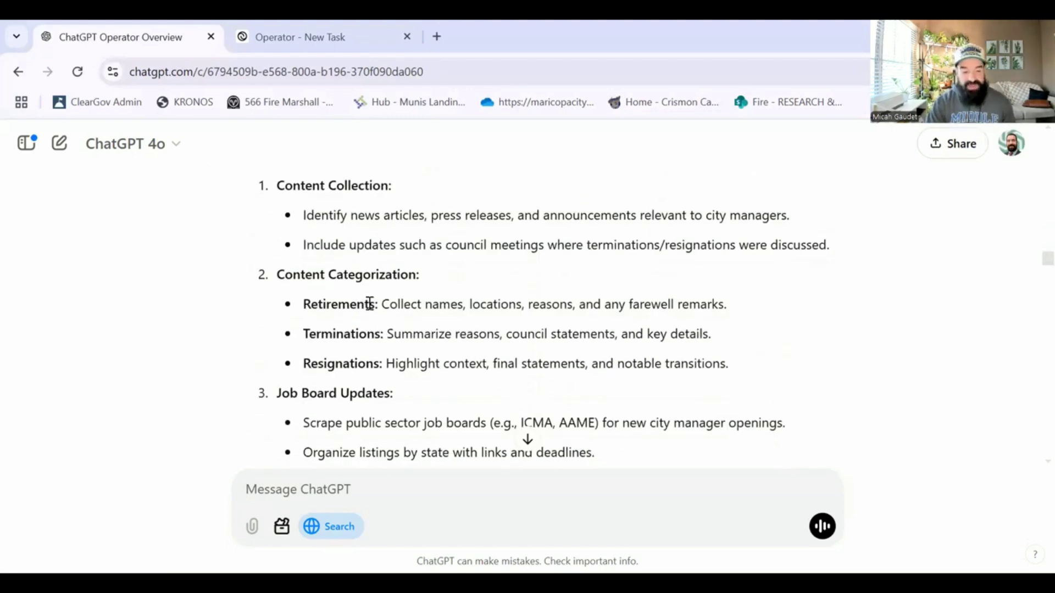
scroll(365, 303, up, 5)
scroll(379, 312, up, 10)
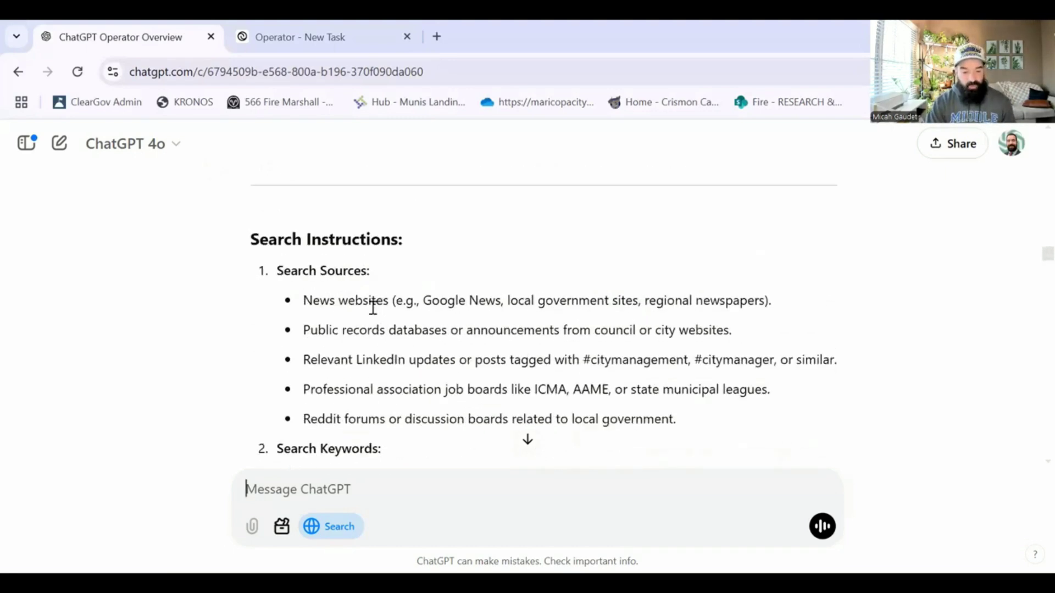
drag(258, 277, 324, 300)
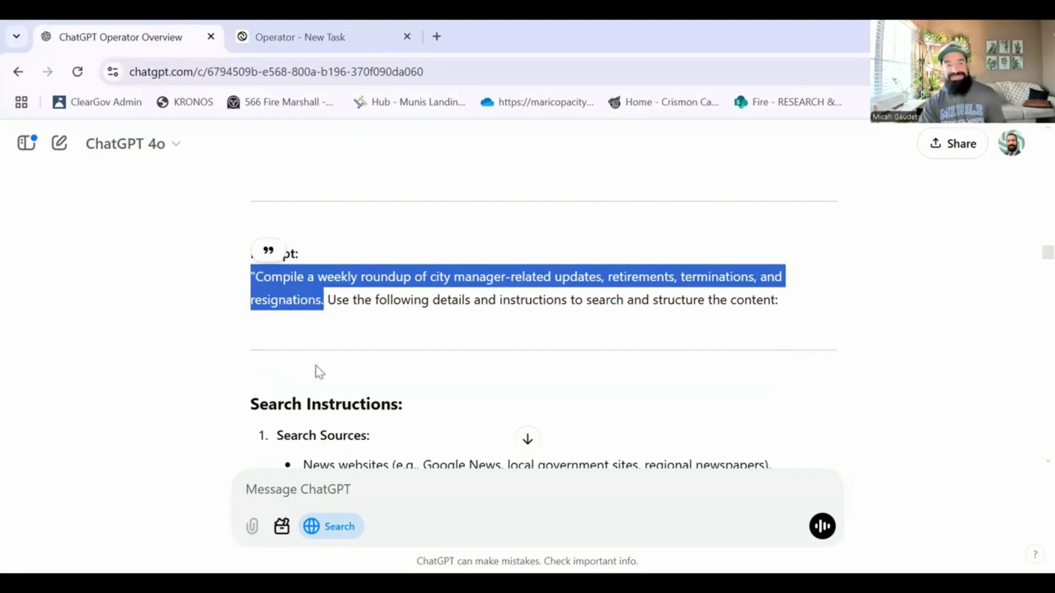
scroll(312, 351, down, 1)
scroll(312, 352, down, 12)
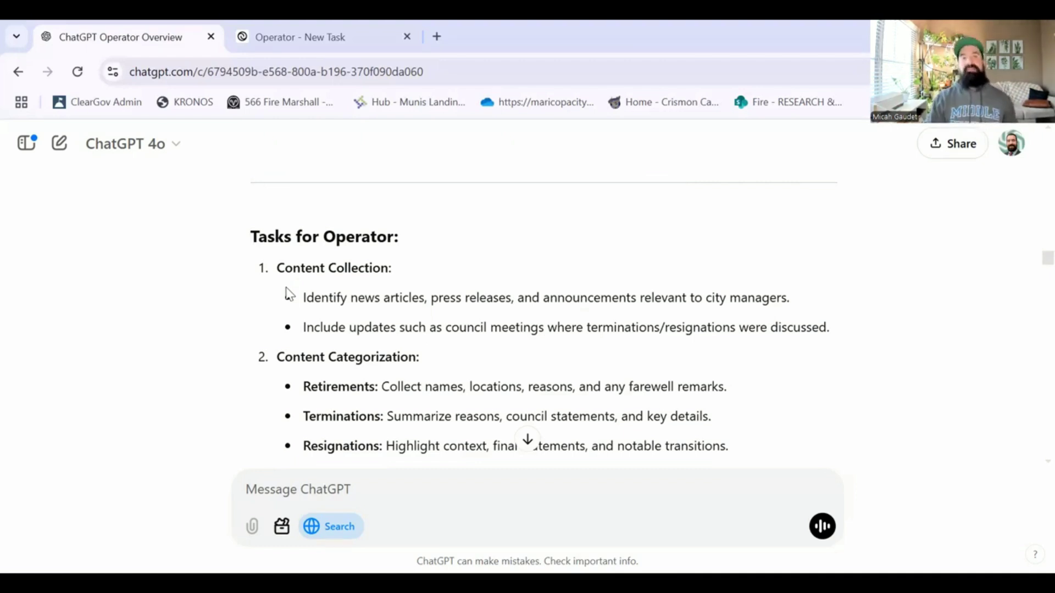
scroll(429, 278, down, 10)
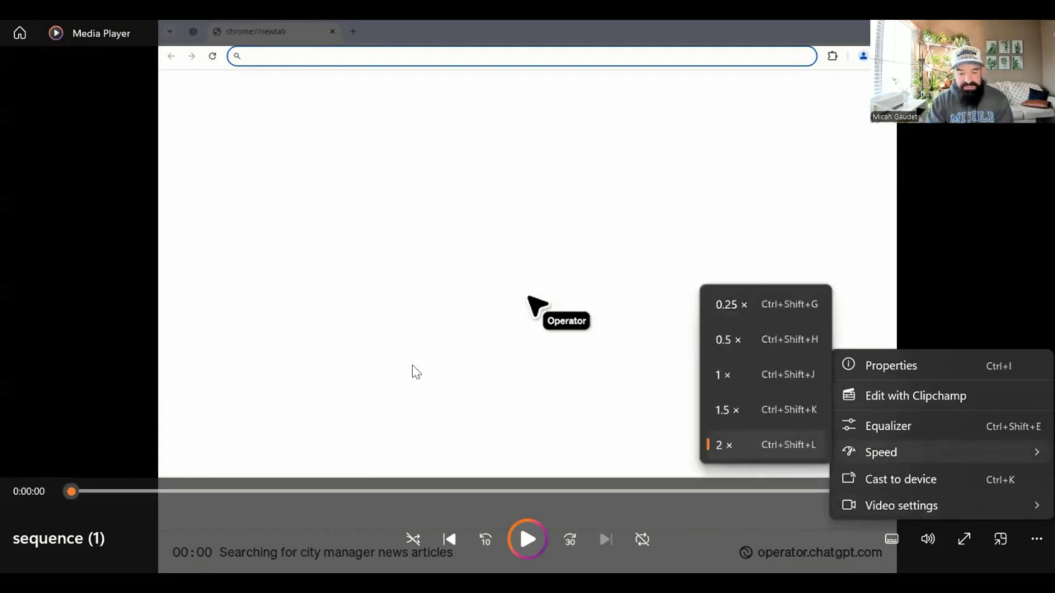
- Close the playback speed options, then play the Operator replay briefly and pause it
click(415, 373)
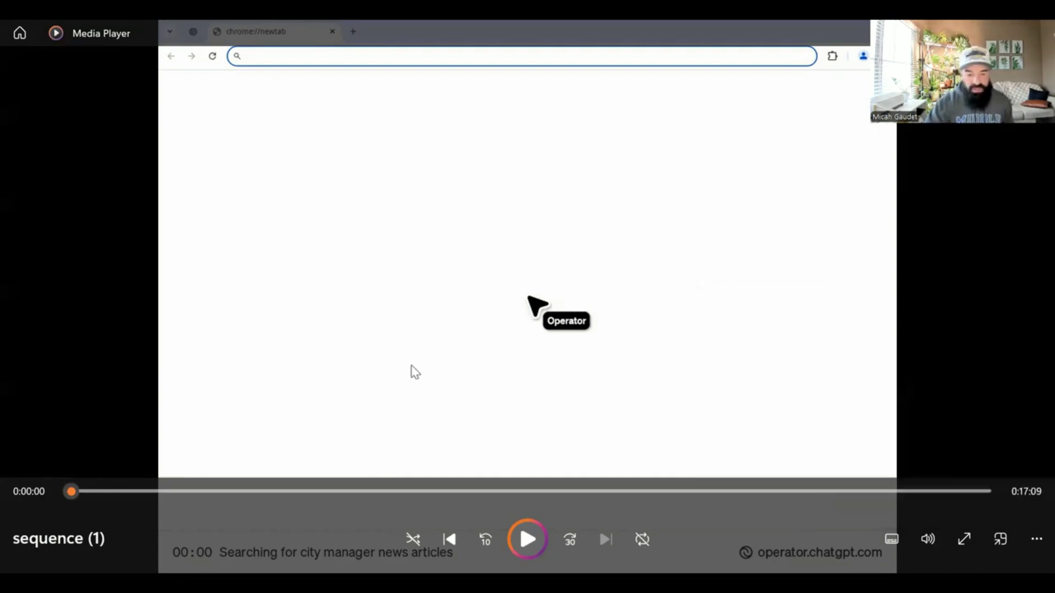
click(539, 537)
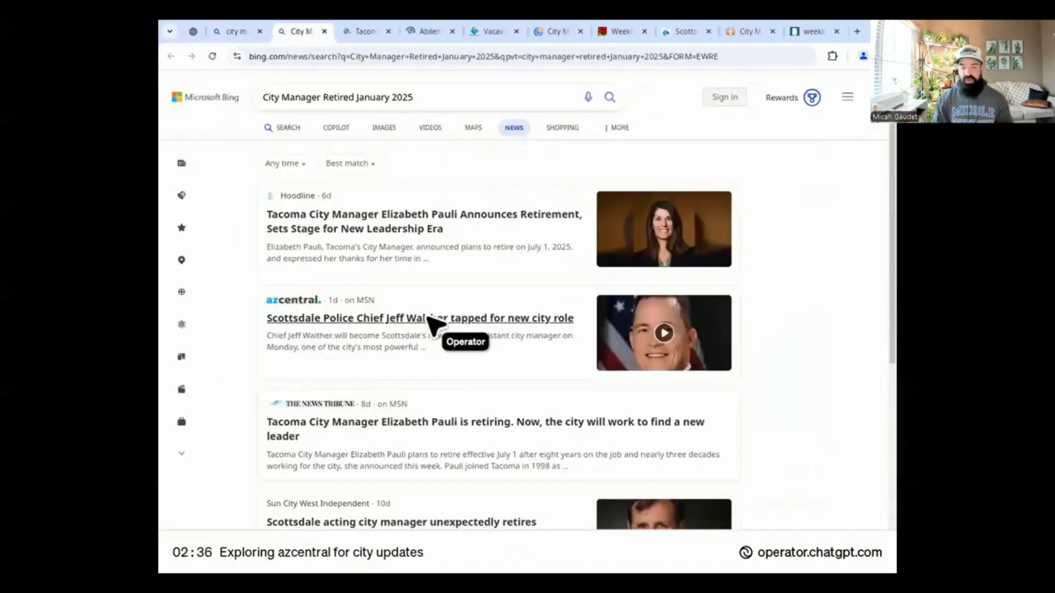
mouse_move(992, 519)
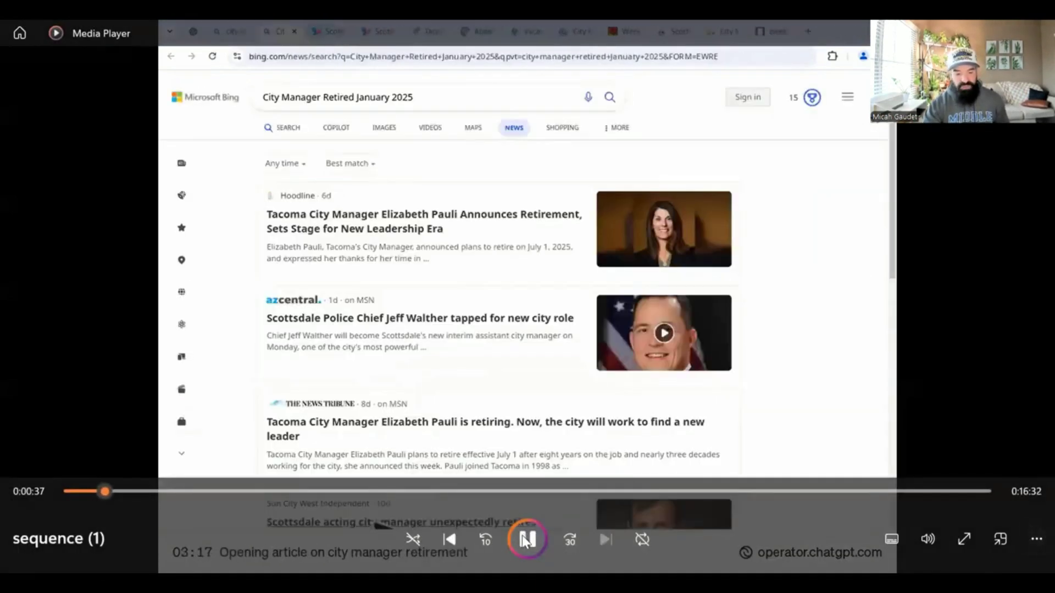
click(522, 535)
- Set playback to normal 1× speed, resume, and jump the replay forward one minute
click(1033, 544)
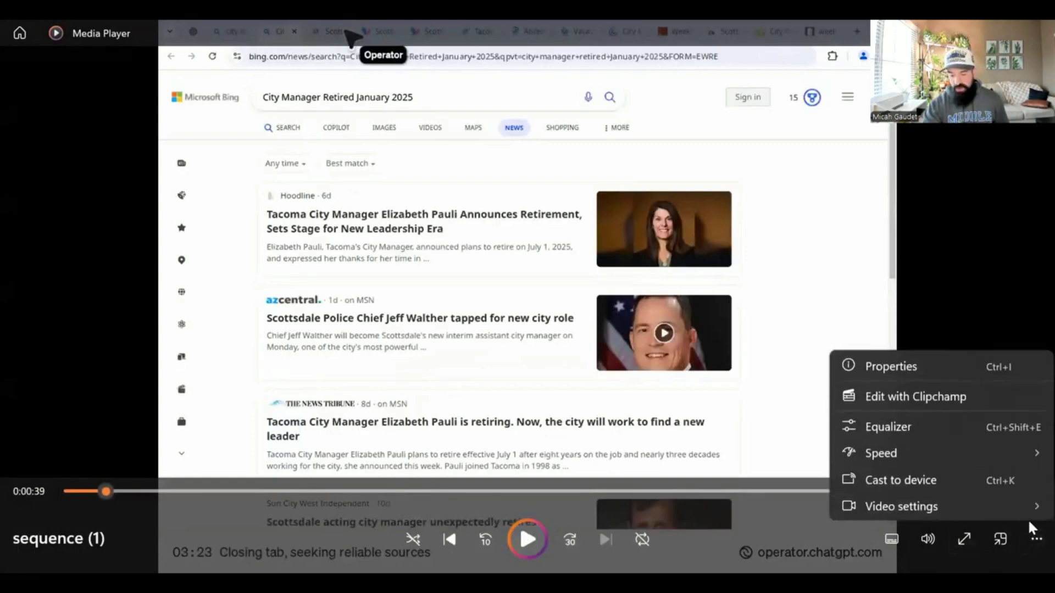
mouse_move(935, 462)
click(793, 369)
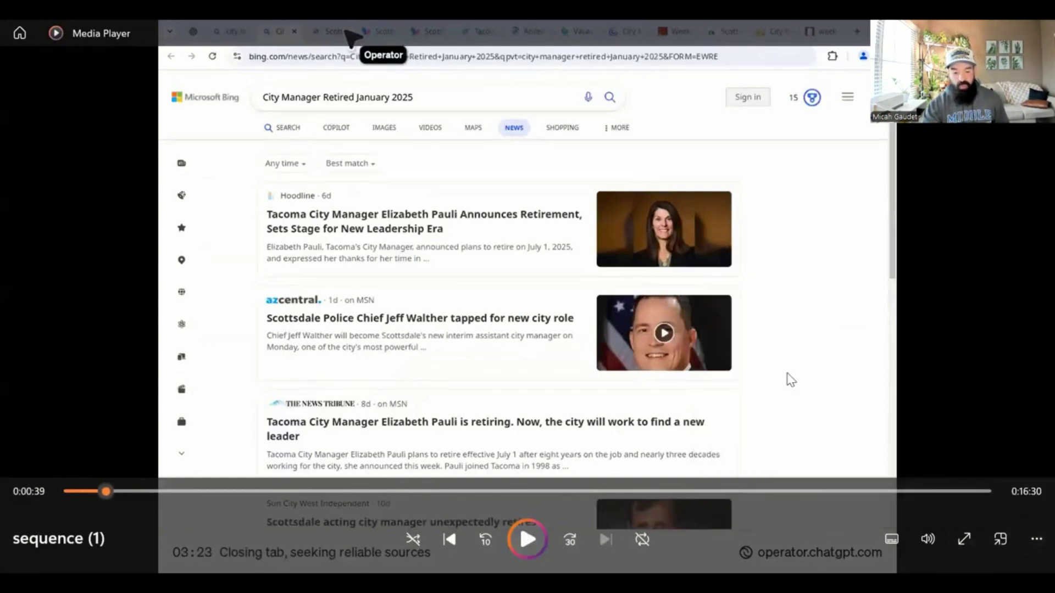
click(527, 537)
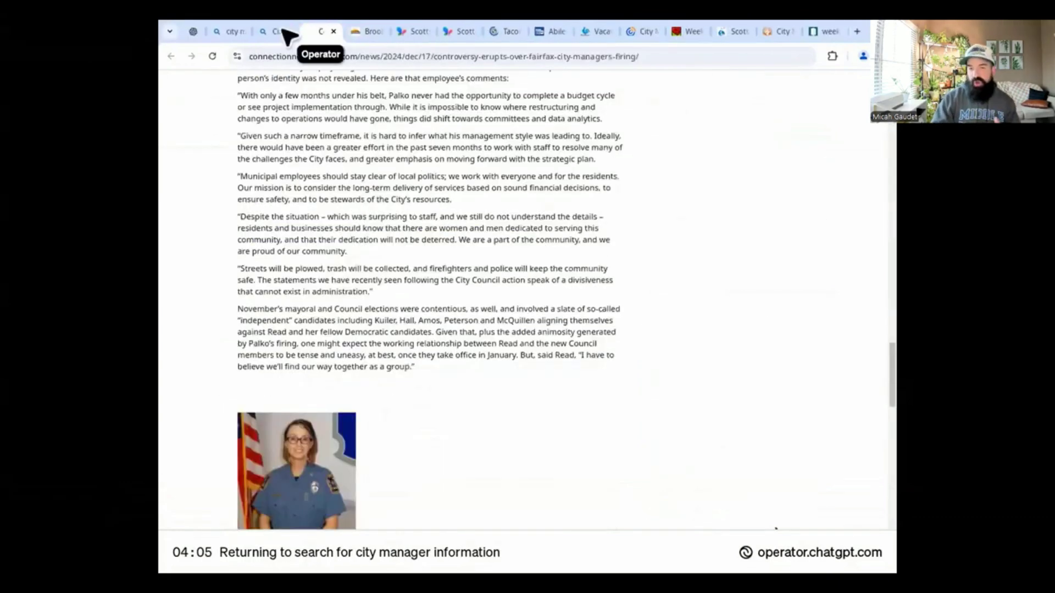
mouse_move(163, 493)
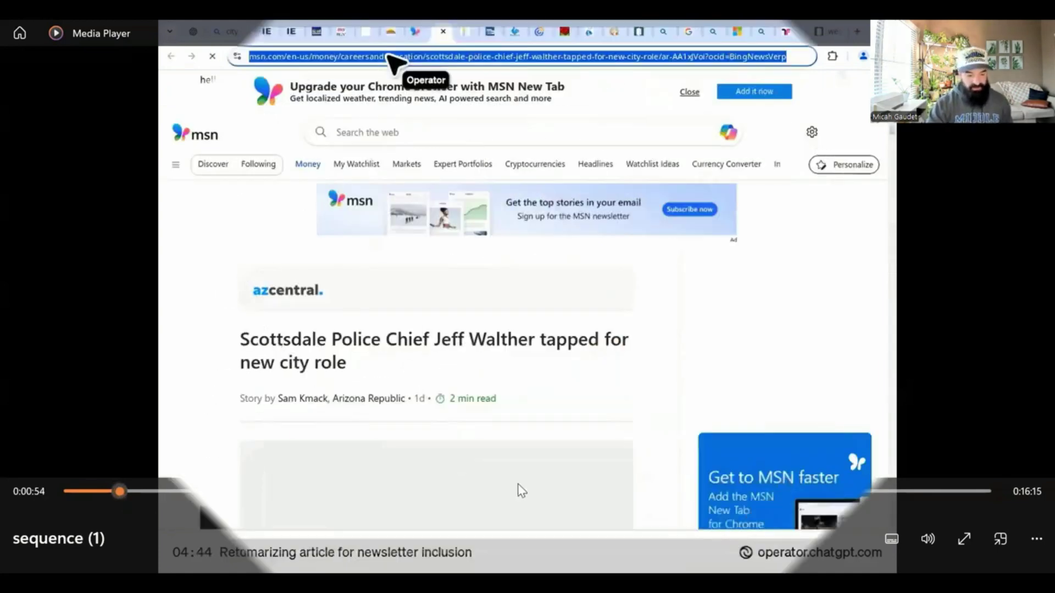
key(ctrl+Right)
key(ctrl+Right)
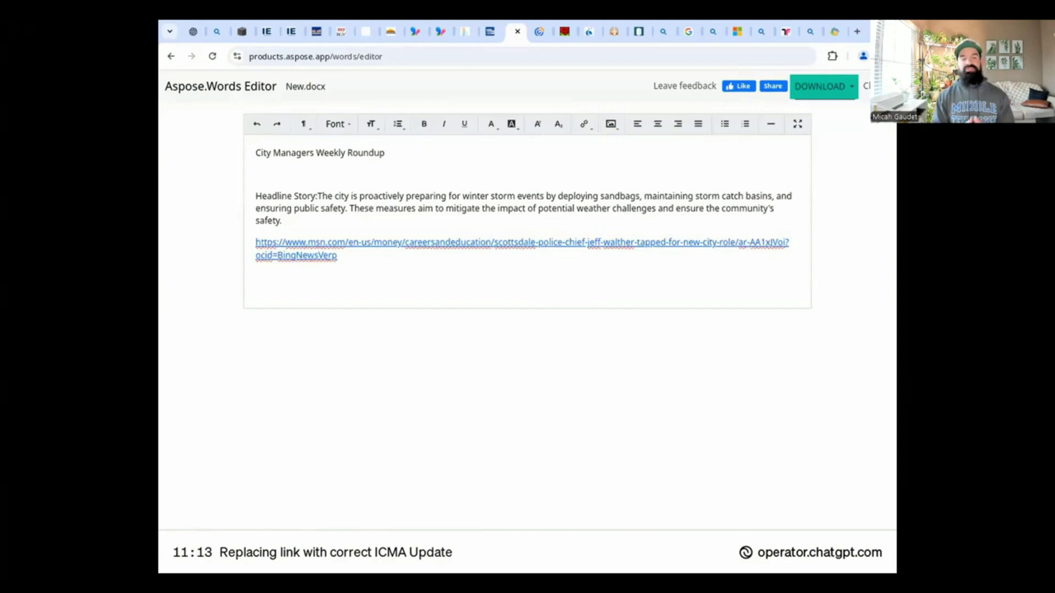
- Add a 'Roundup by State:' section with an Arizona item on Scottsdale's police chief's new role
click(266, 273)
text(Roundup by State:)
key(Return)
key(Return)
text(Arizona:)
key(Return)
text(- Scottsdale Police Chief Jeff Walther has been appointed to a new city role. He will continue to serve the community in this capacity, bringing his experience and leadership to the position.)
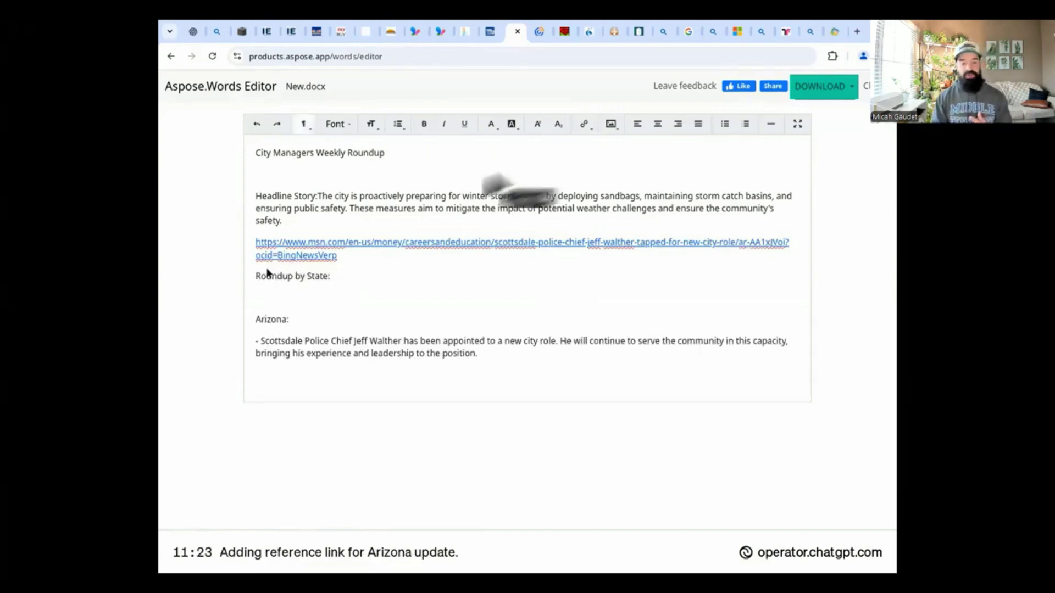
- Leave Media Player and return to the ChatGPT Operator Overview tab
click(610, 124)
click(611, 124)
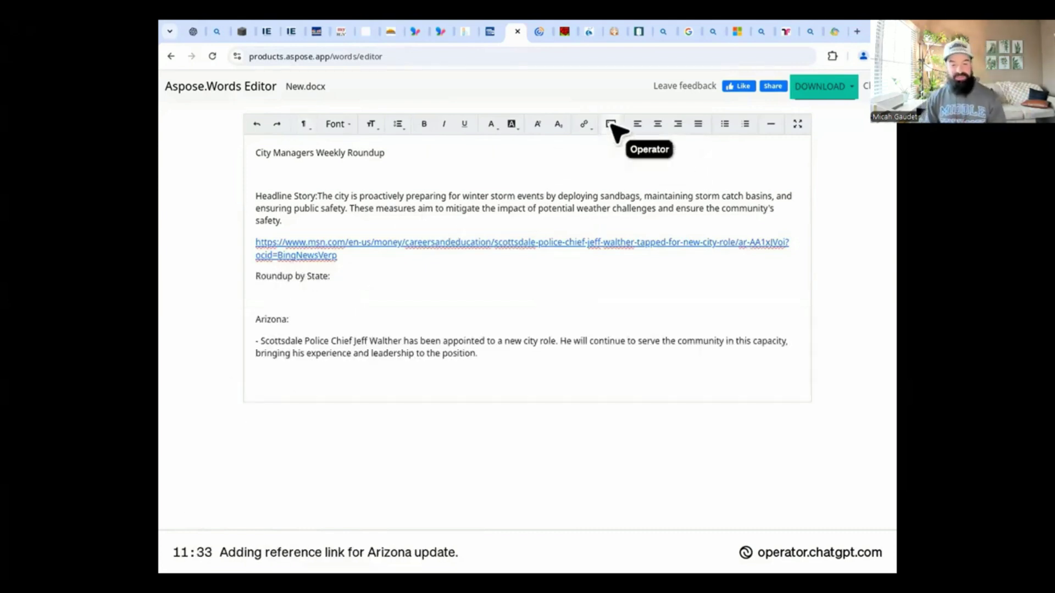
click(584, 125)
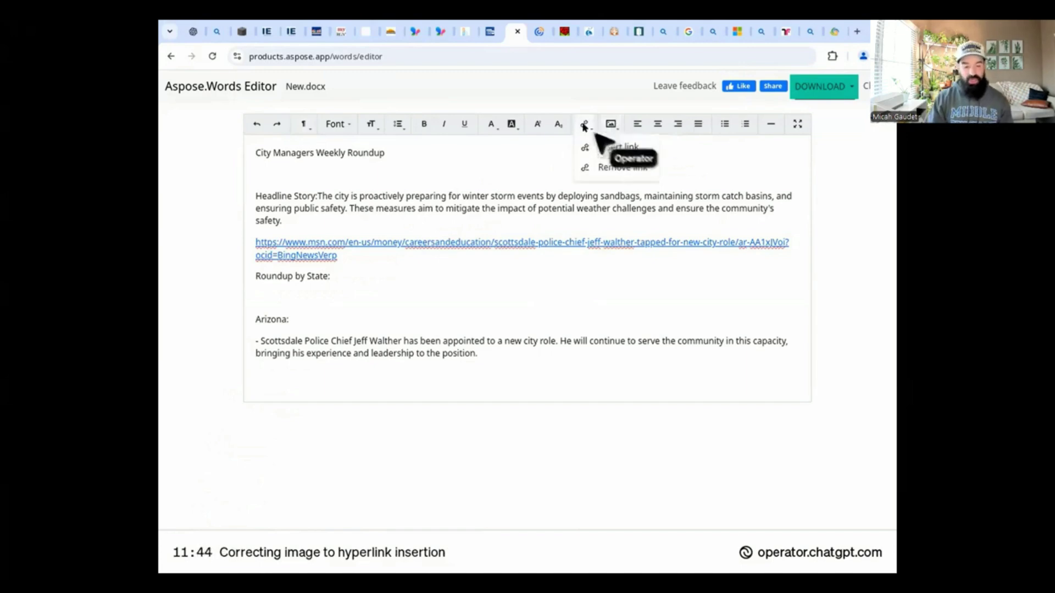
mouse_move(297, 328)
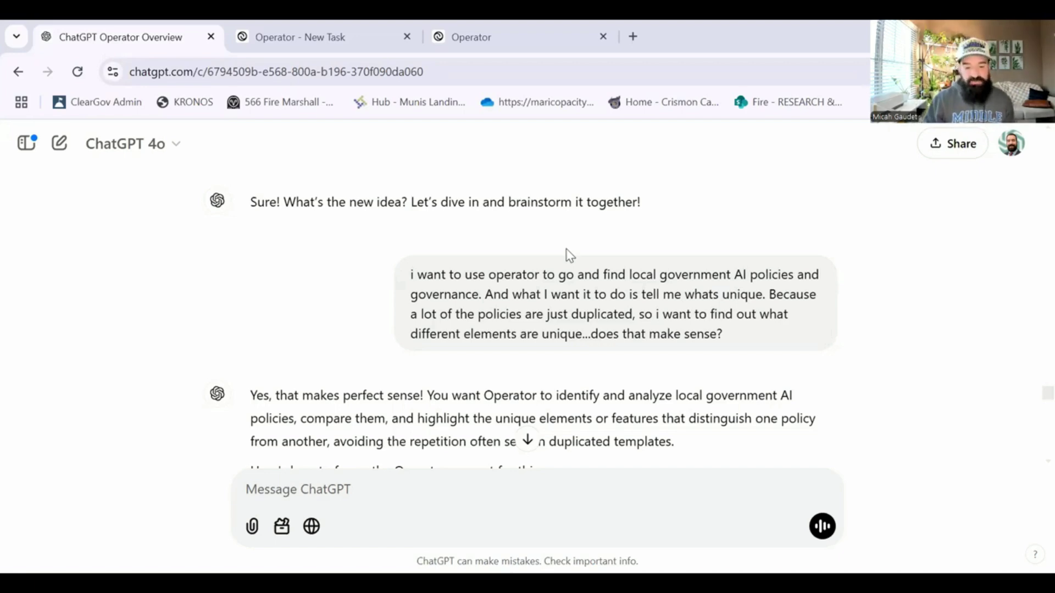
- Review the reply and select the whole Prompt for Operator on local government AI policies
scroll(591, 294, down, 2)
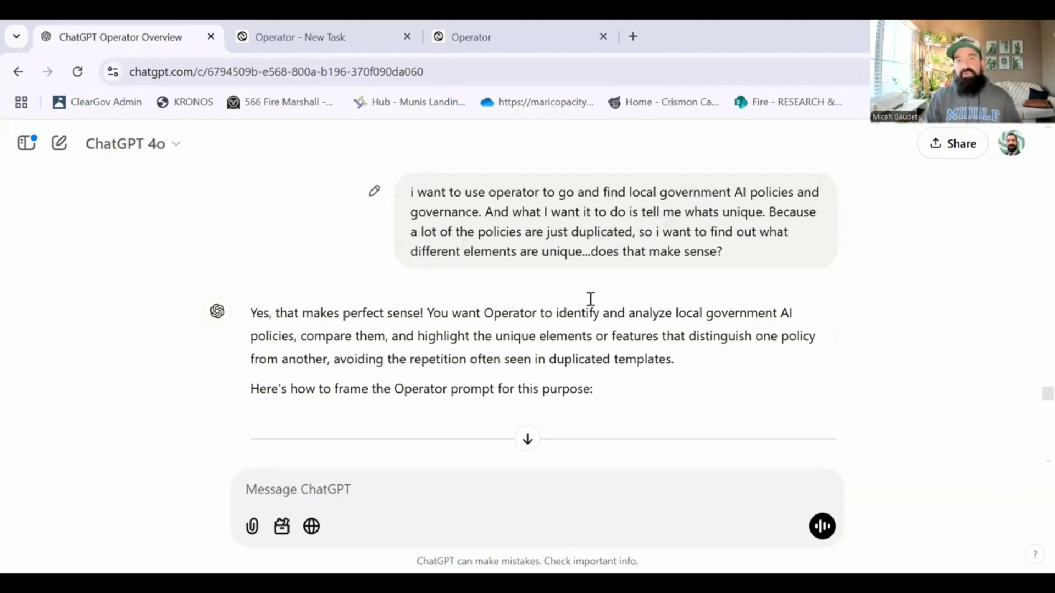
scroll(400, 288, down, 5)
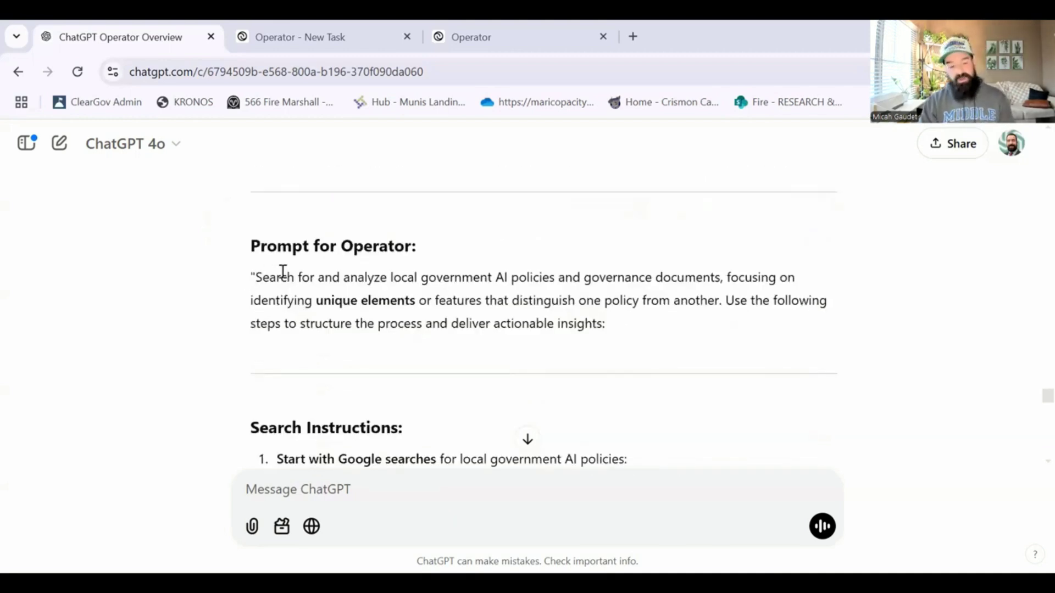
scroll(270, 324, down, 10)
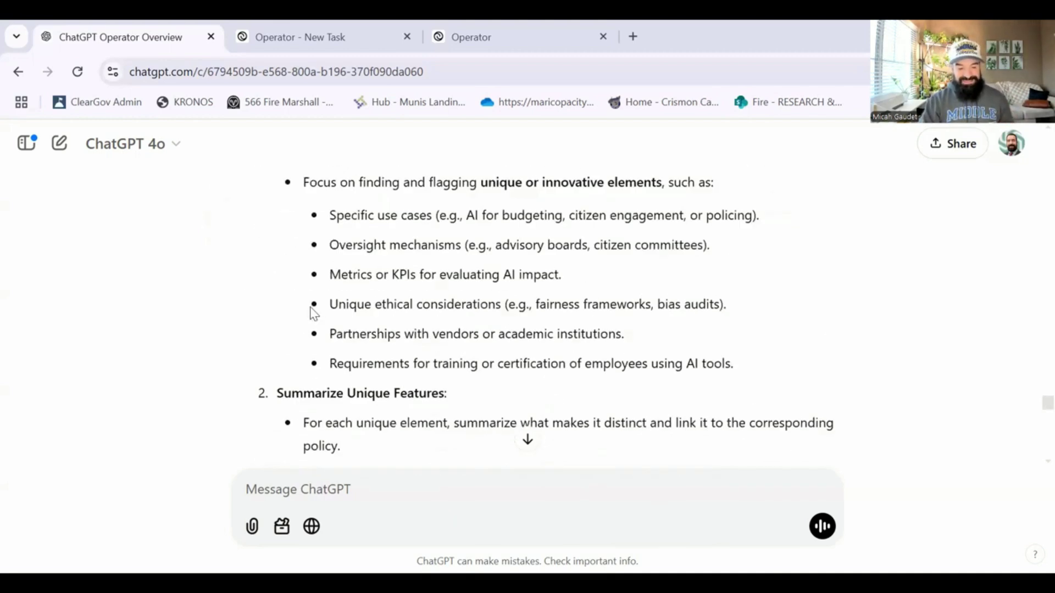
scroll(314, 313, down, 12)
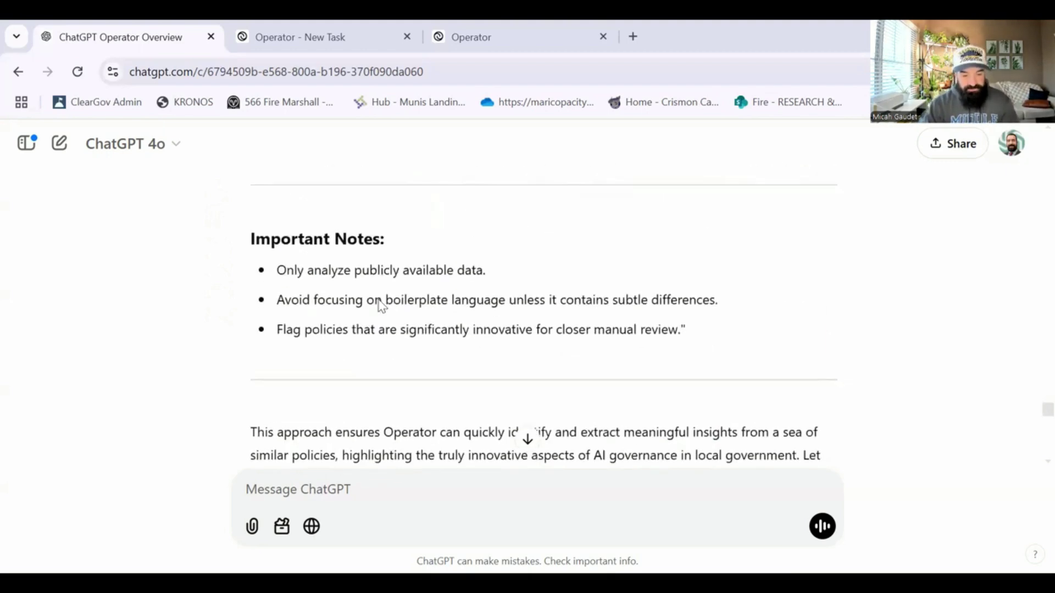
scroll(379, 304, up, 2)
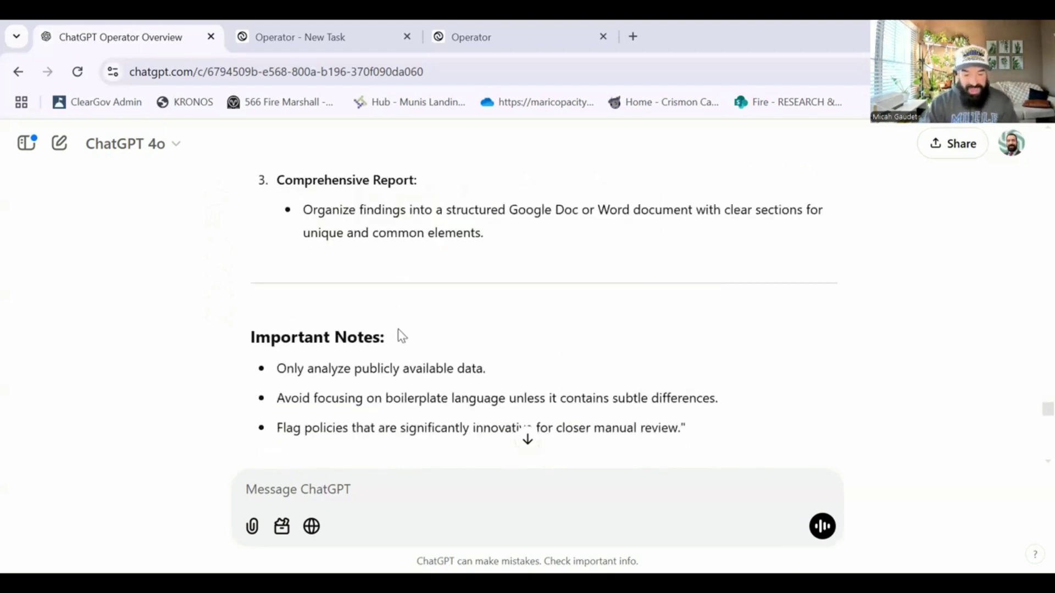
scroll(337, 351, up, 15)
drag(402, 336, 253, 356)
scroll(292, 358, up, 10)
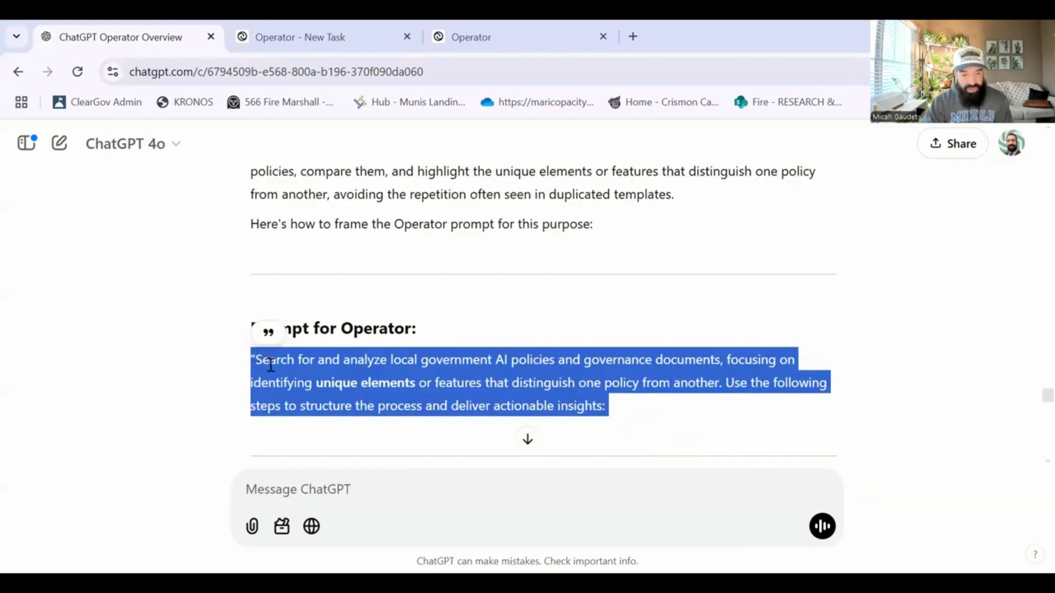
- Open Operator from the sidebar, paste the AI-policy research prompt into a new task, and send it
click(22, 149)
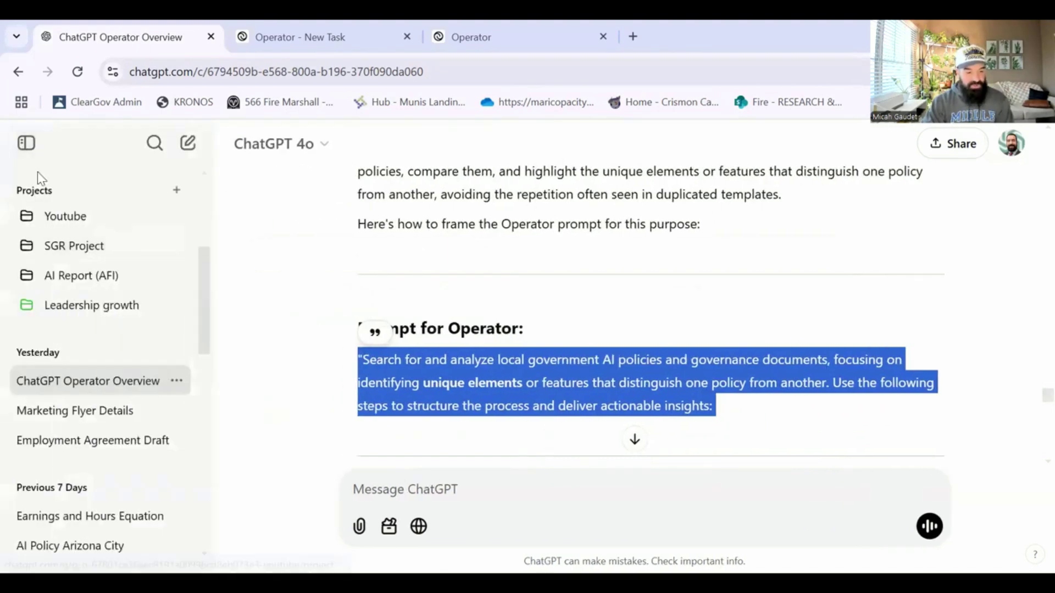
click(110, 214)
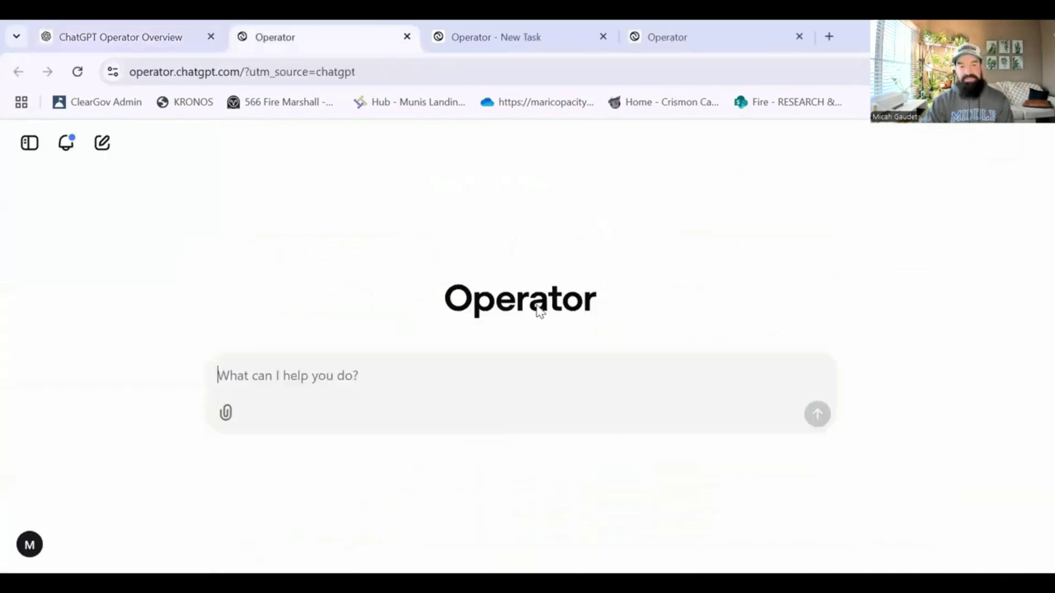
key(ctrl+v)
scroll(385, 308, up, 5)
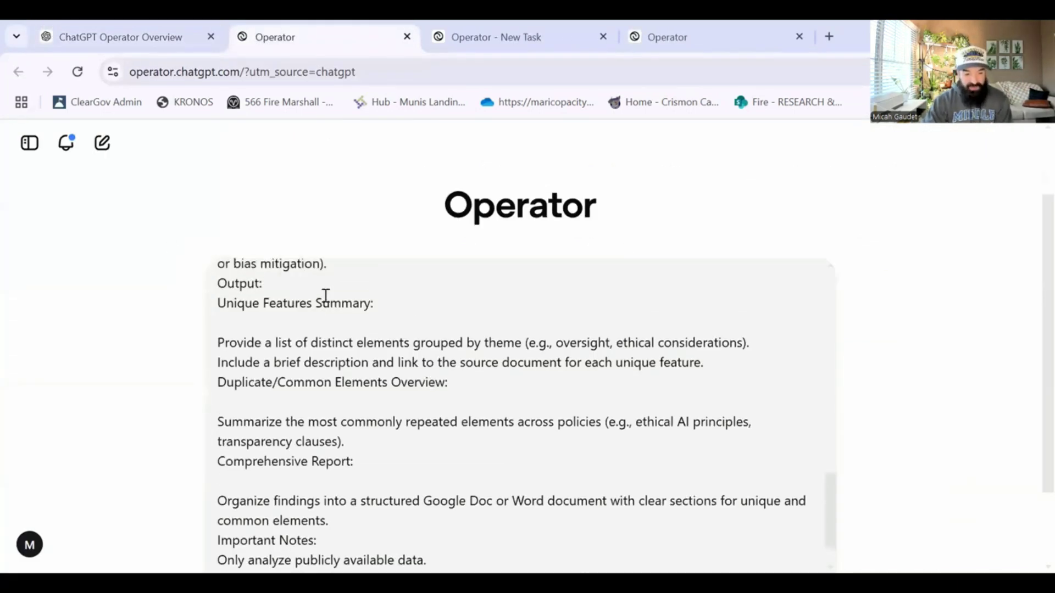
scroll(756, 461, down, 6)
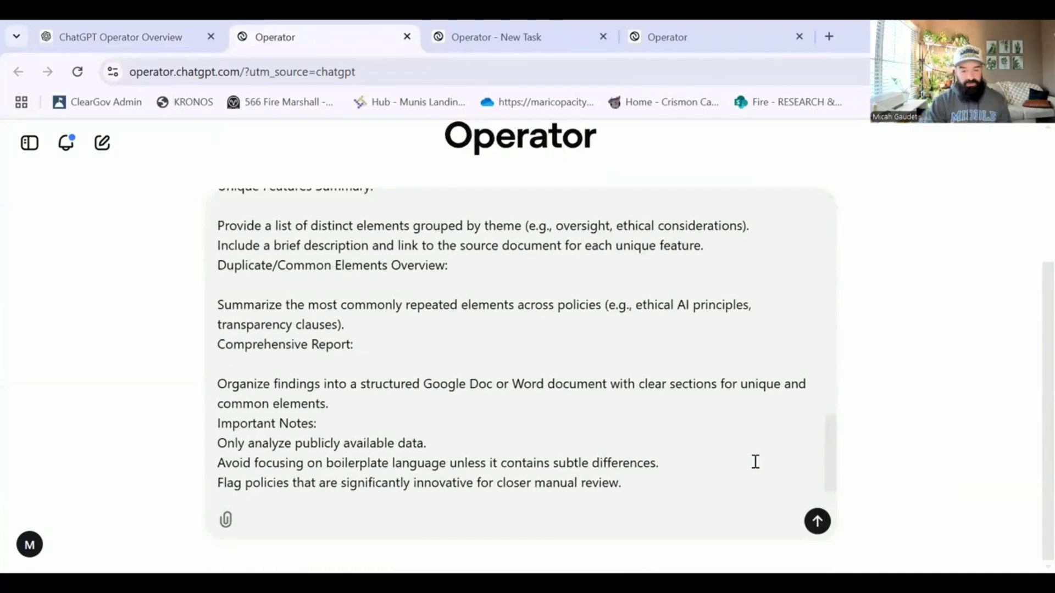
click(817, 522)
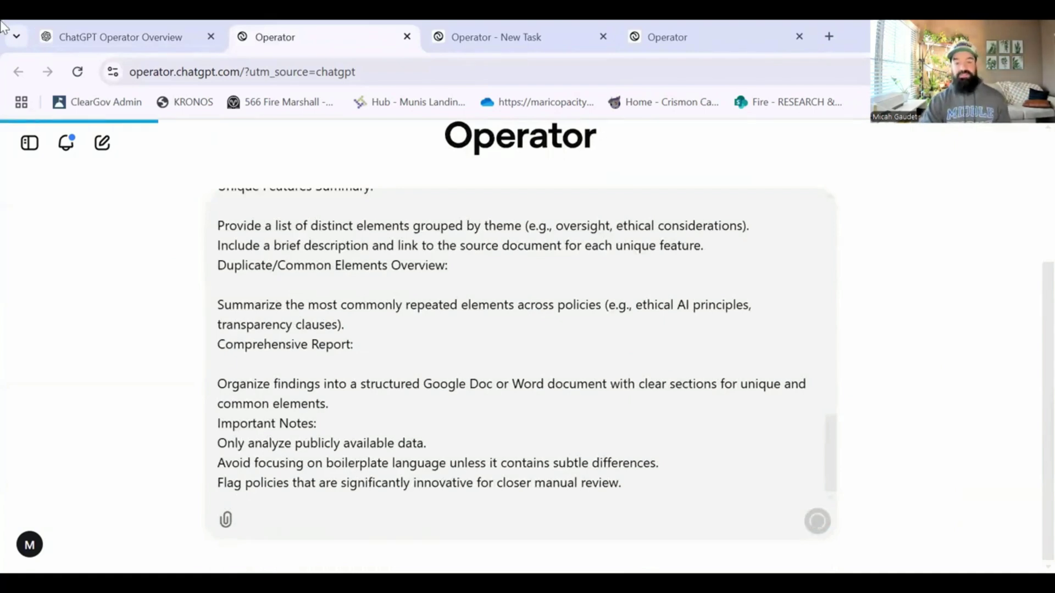